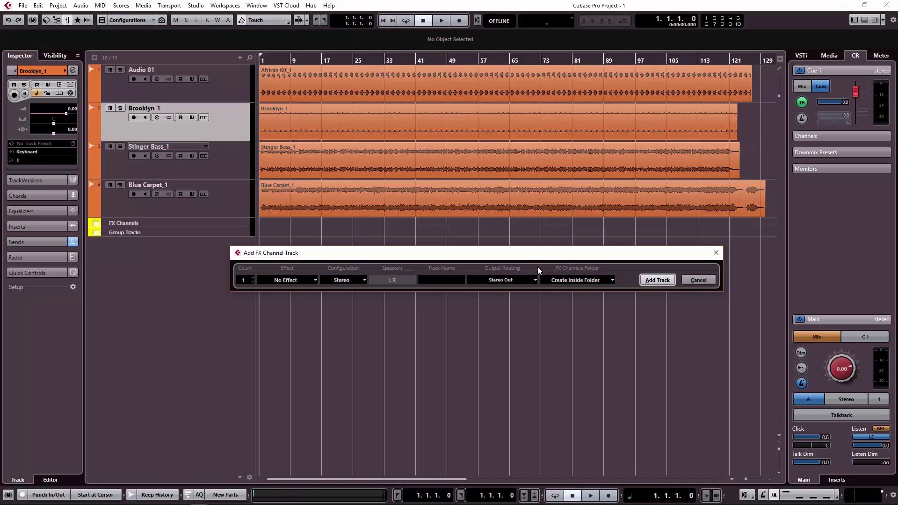
pyautogui.moveTo(538, 267); pyautogui.dragTo(520, 271)
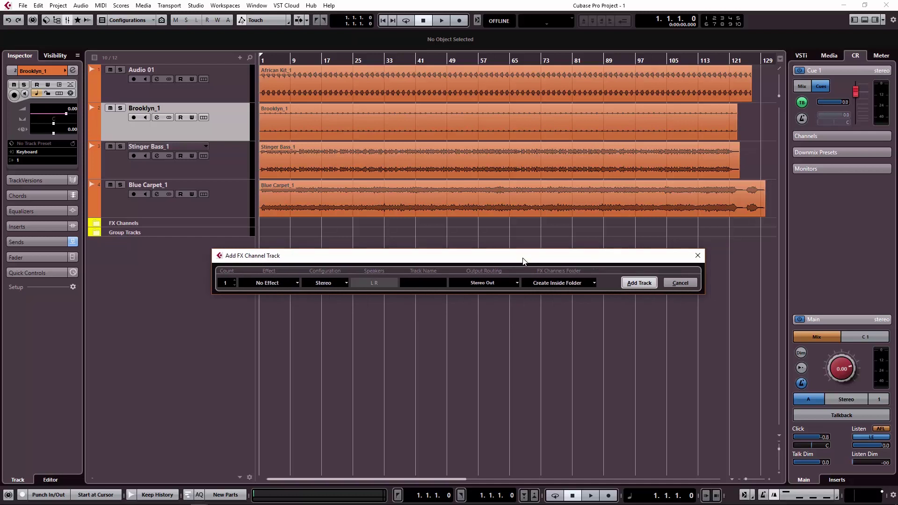
pyautogui.click(275, 284)
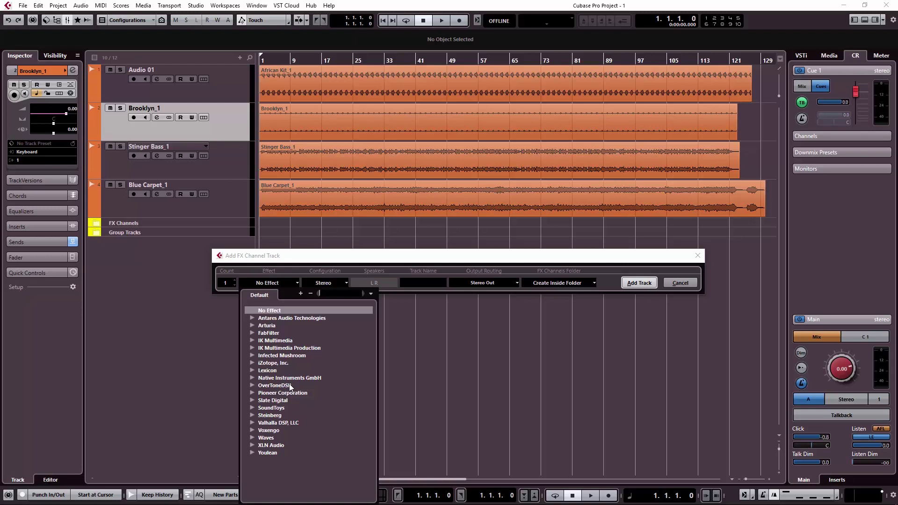
pyautogui.click(683, 283)
pyautogui.click(681, 283)
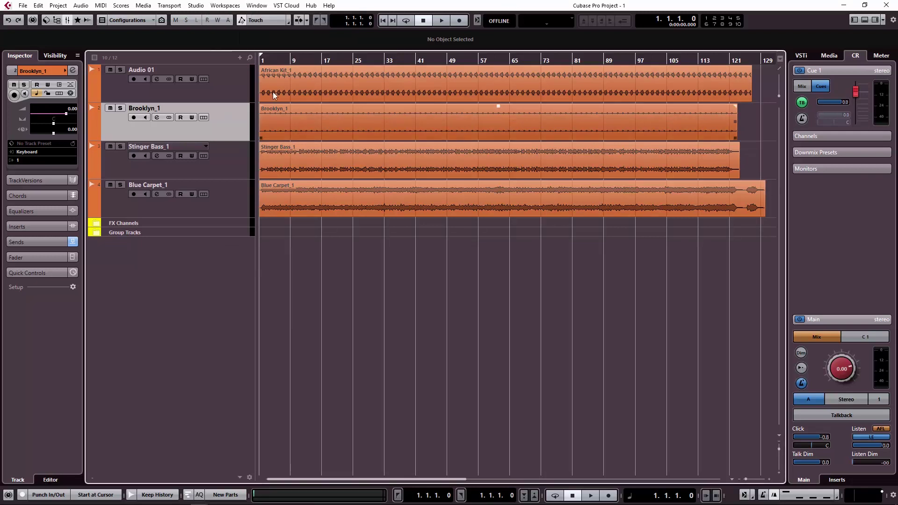
# Open the VST Plug-in Manager and switch the Default collection's sorting to category, then back to vendor
pyautogui.click(196, 7)
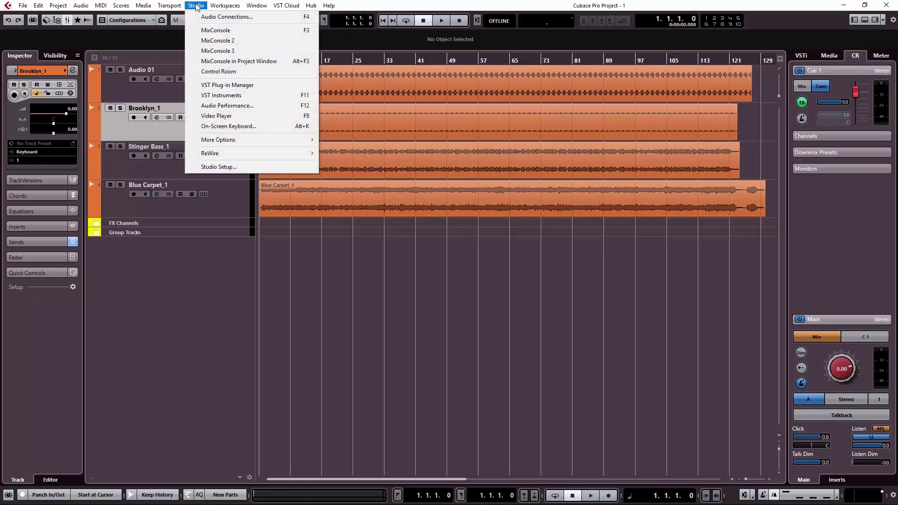
pyautogui.click(239, 86)
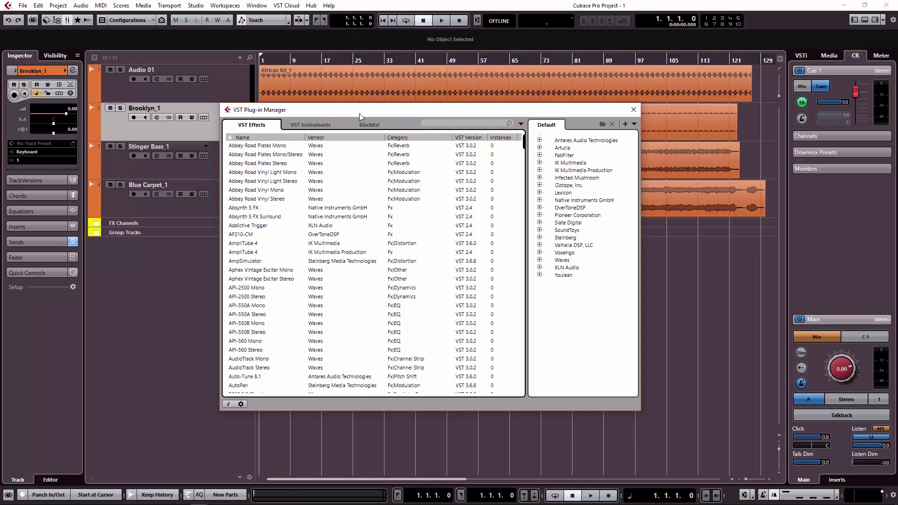
pyautogui.moveTo(359, 113); pyautogui.dragTo(362, 122)
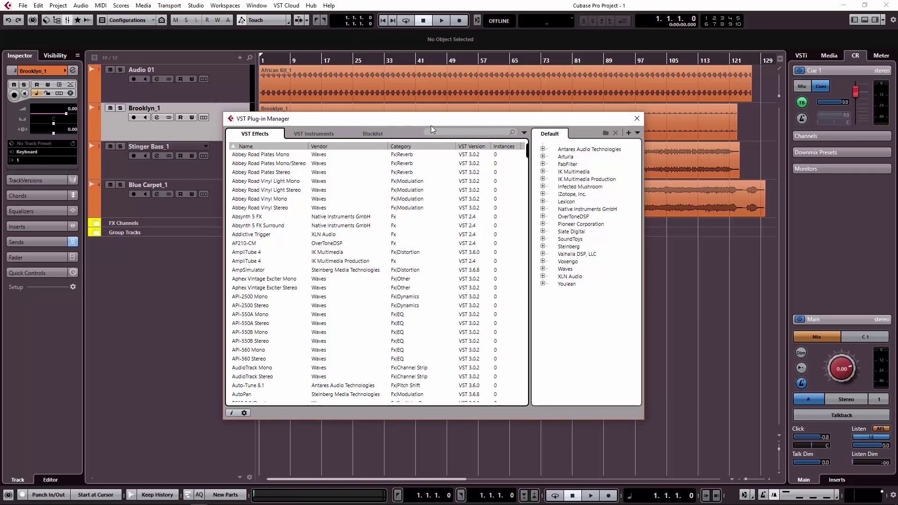
pyautogui.click(637, 134)
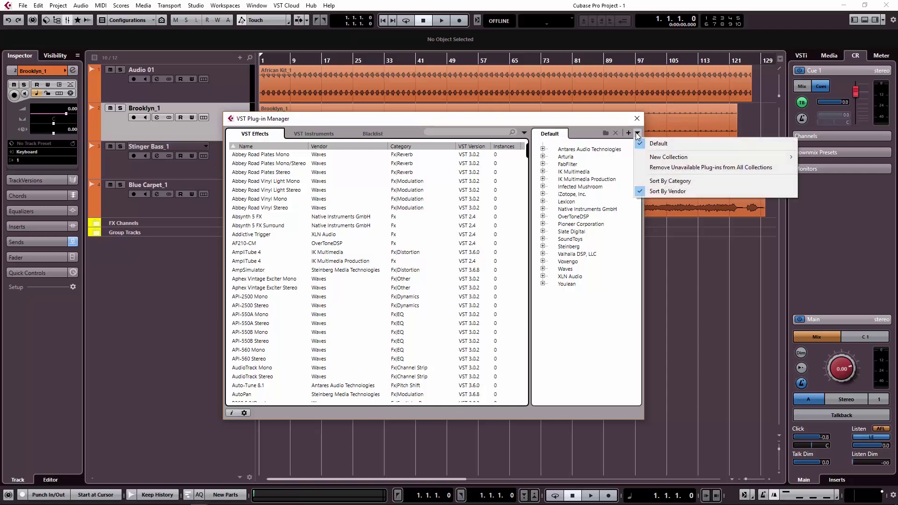
pyautogui.click(699, 184)
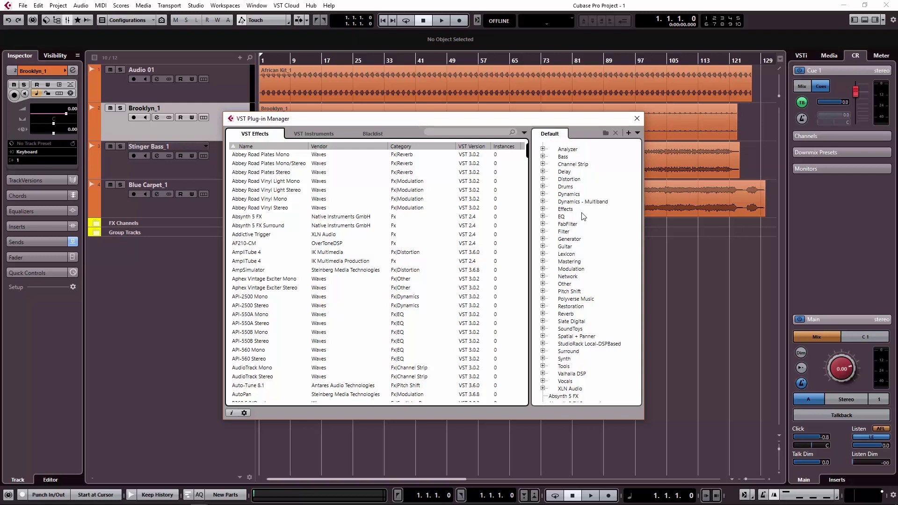
pyautogui.click(636, 134)
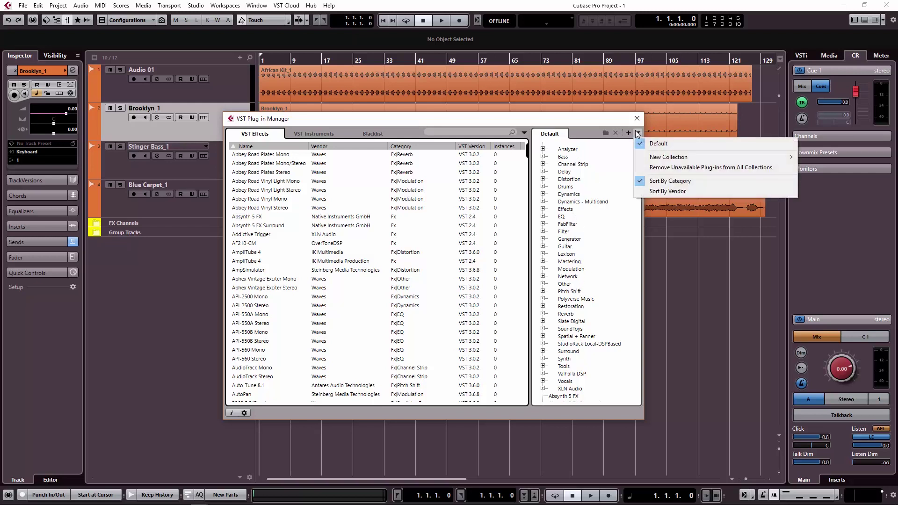
pyautogui.click(669, 191)
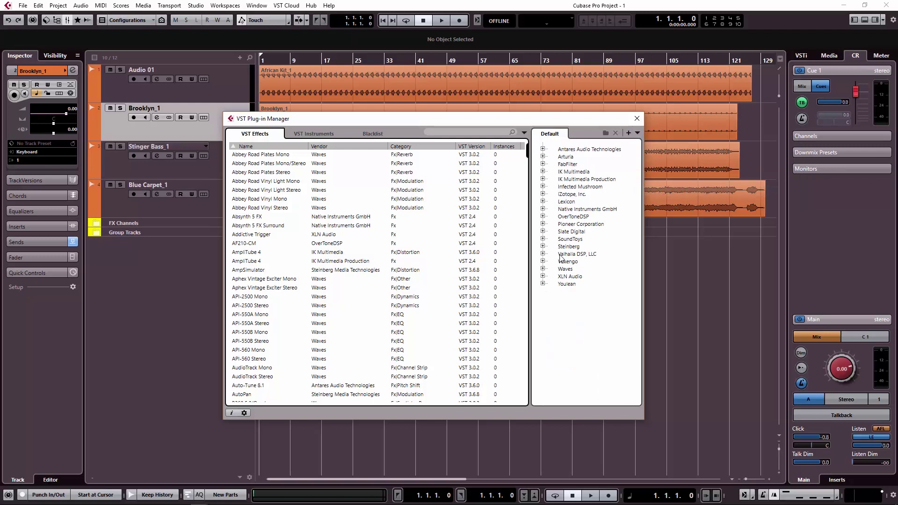
# Look through the SoundToys and Steinberg folders in the Default plug-in collection and close the VST Plug-in Manager
pyautogui.click(542, 239)
pyautogui.click(542, 239)
pyautogui.click(542, 239)
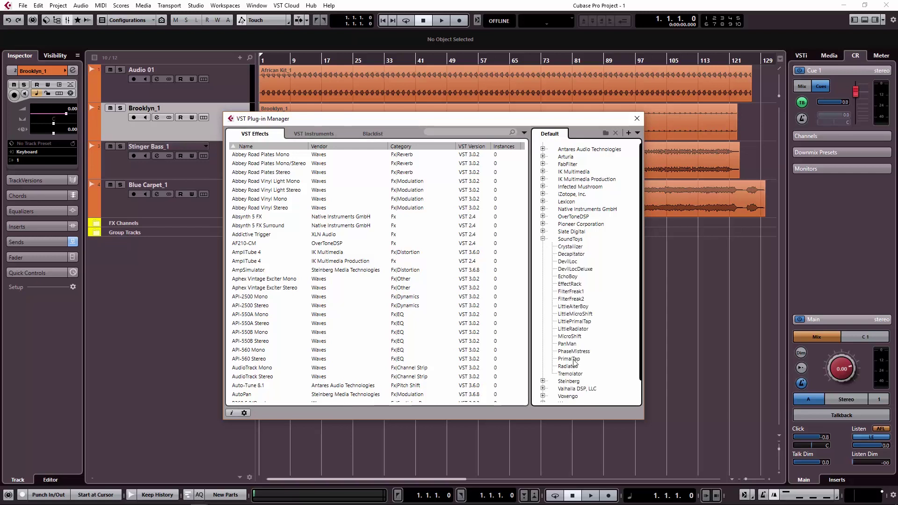
pyautogui.click(543, 239)
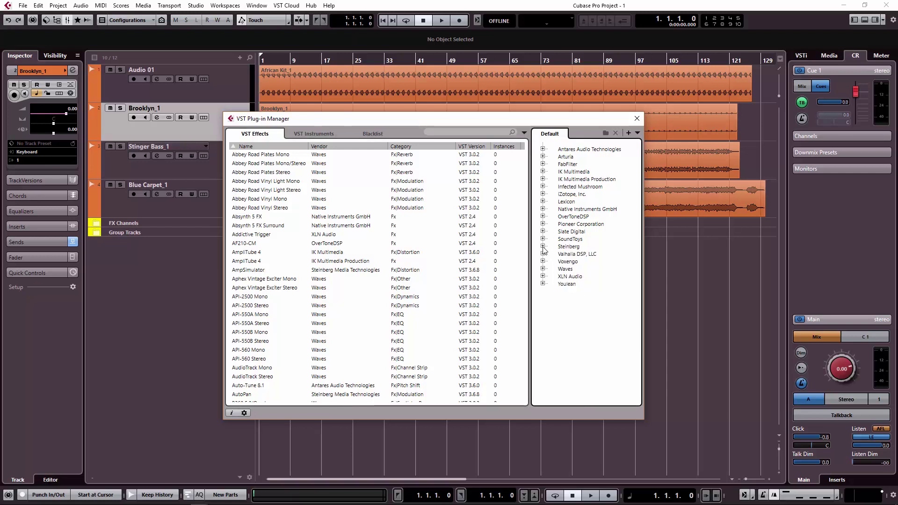
pyautogui.click(542, 246)
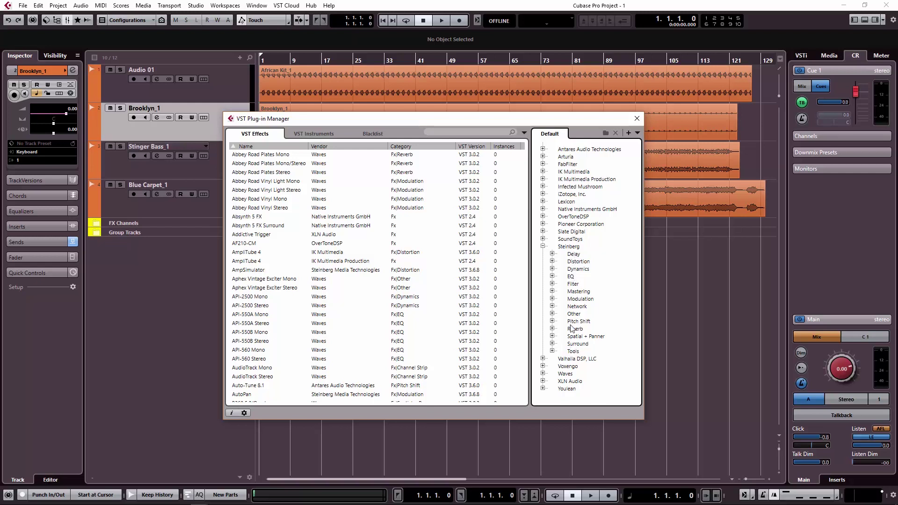
pyautogui.click(543, 246)
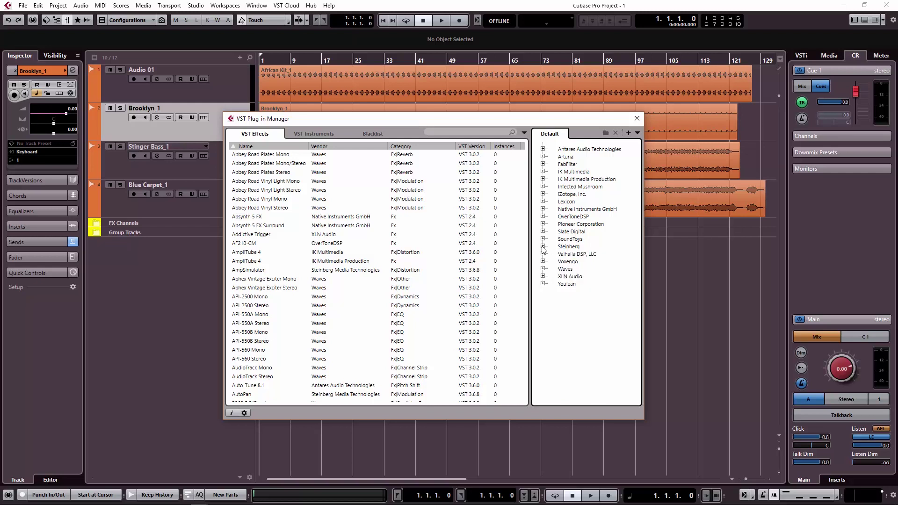
pyautogui.click(639, 119)
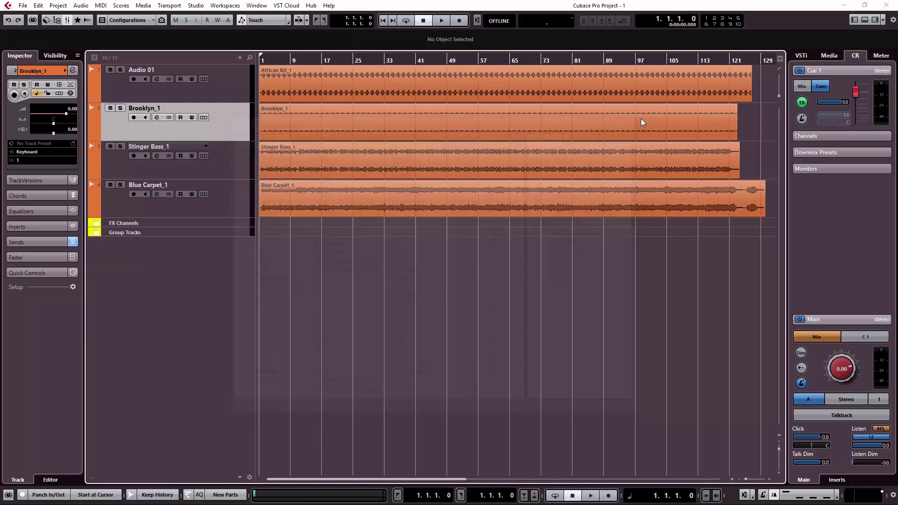
# Add an FX channel track named FX R with Steinberg's RoomWorks reverb as its effect
pyautogui.click(58, 5)
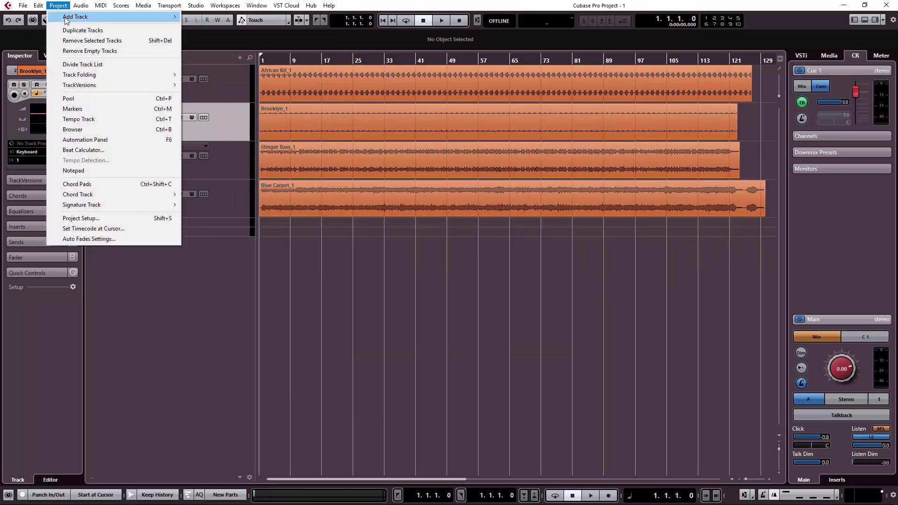
pyautogui.moveTo(66, 20)
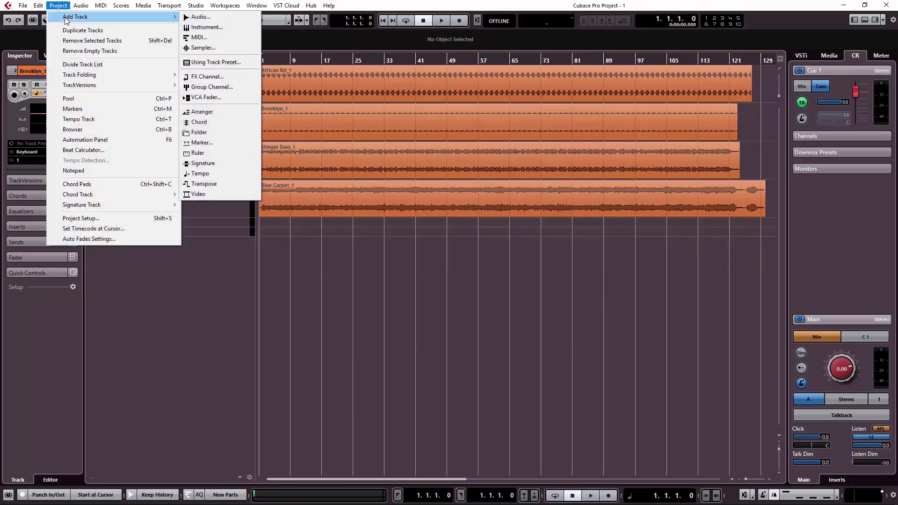
pyautogui.click(238, 78)
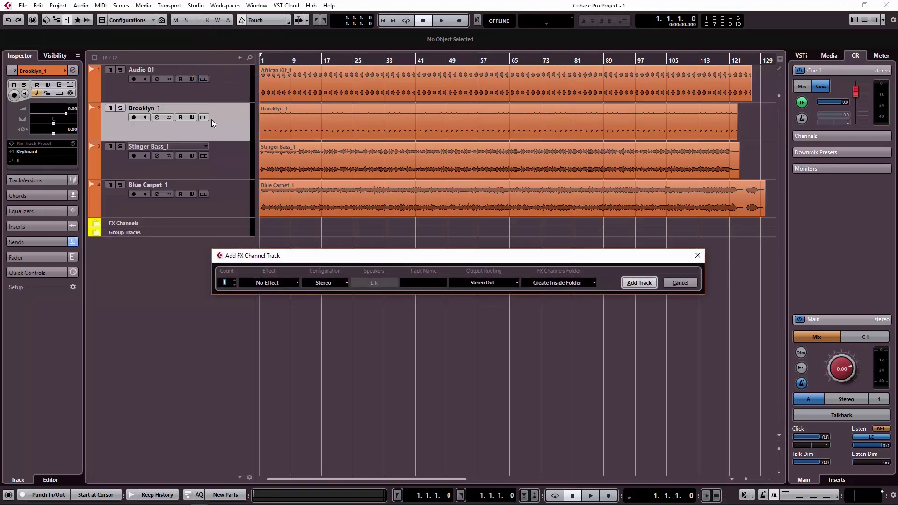
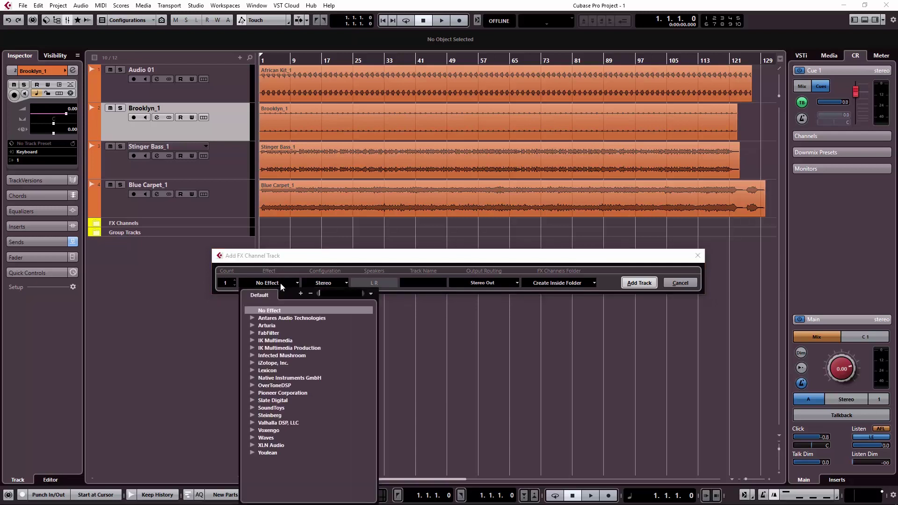
pyautogui.click(253, 416)
pyautogui.scroll(-2, 308, 448)
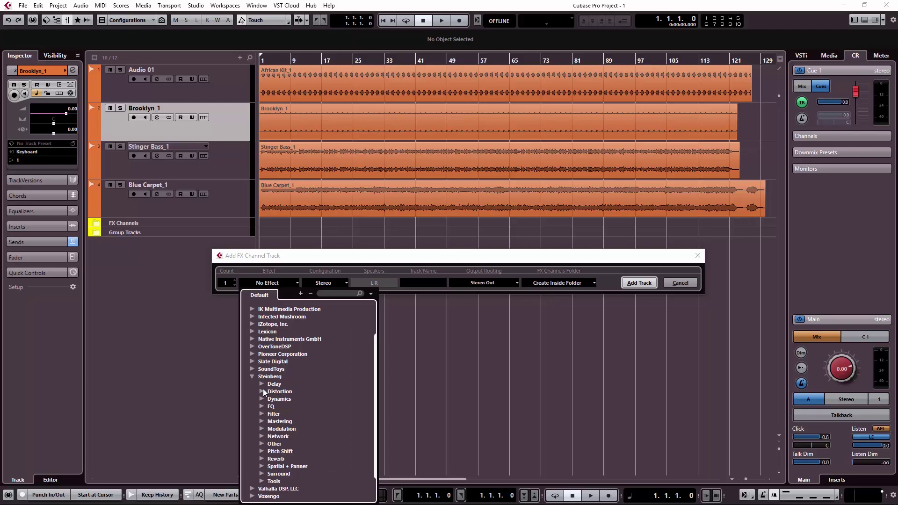
pyautogui.click(261, 459)
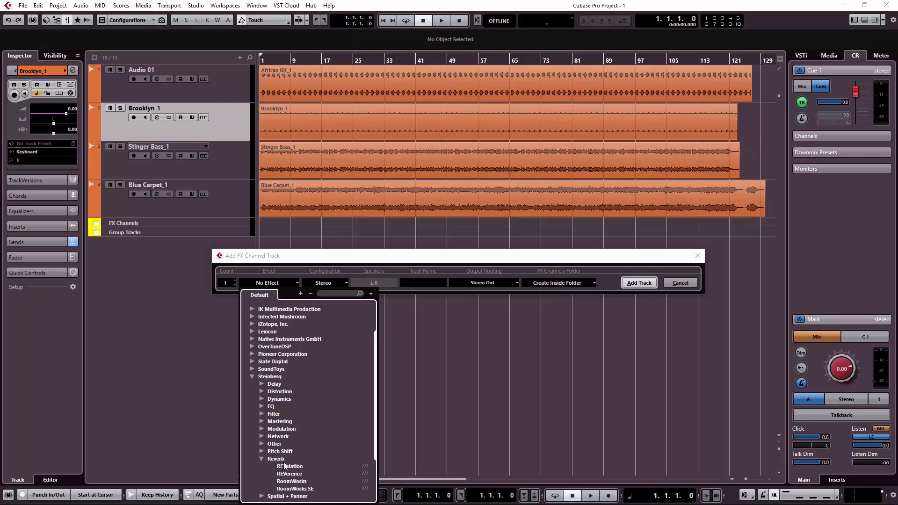
pyautogui.scroll(-2, 299, 477)
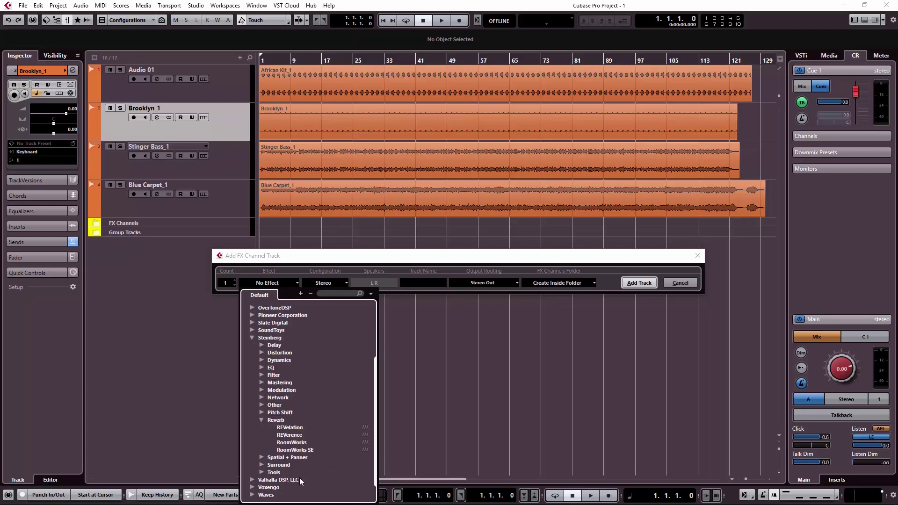
pyautogui.click(304, 443)
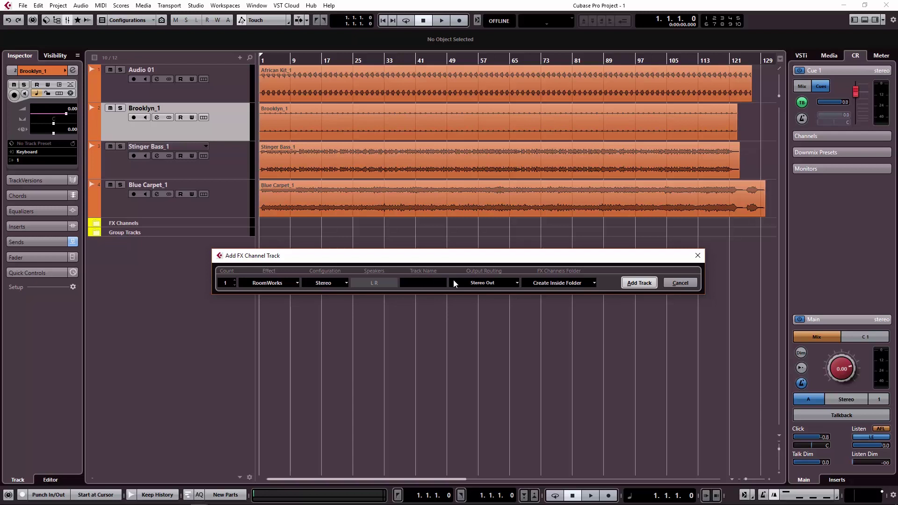
pyautogui.write('FX R')
pyautogui.click(639, 283)
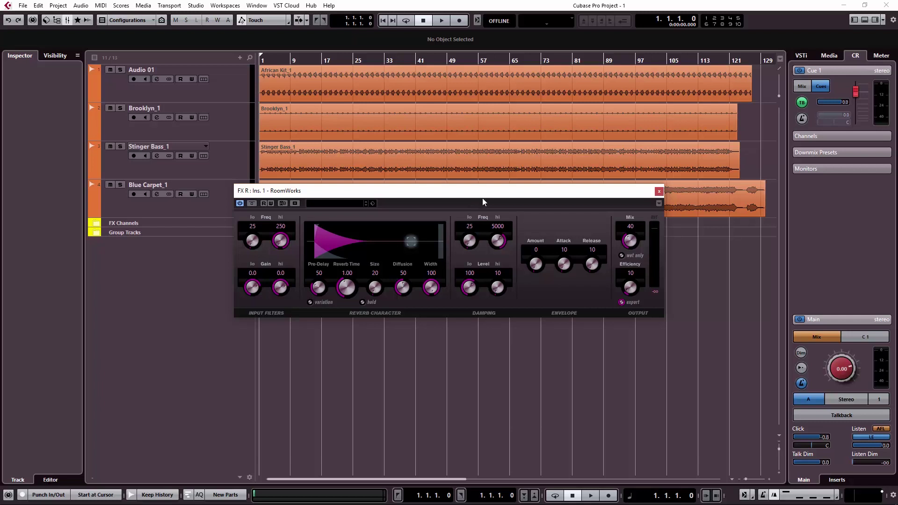
# Set the RoomWorks output mix to 100 and close the plug-in window
pyautogui.moveTo(481, 192); pyautogui.dragTo(484, 223)
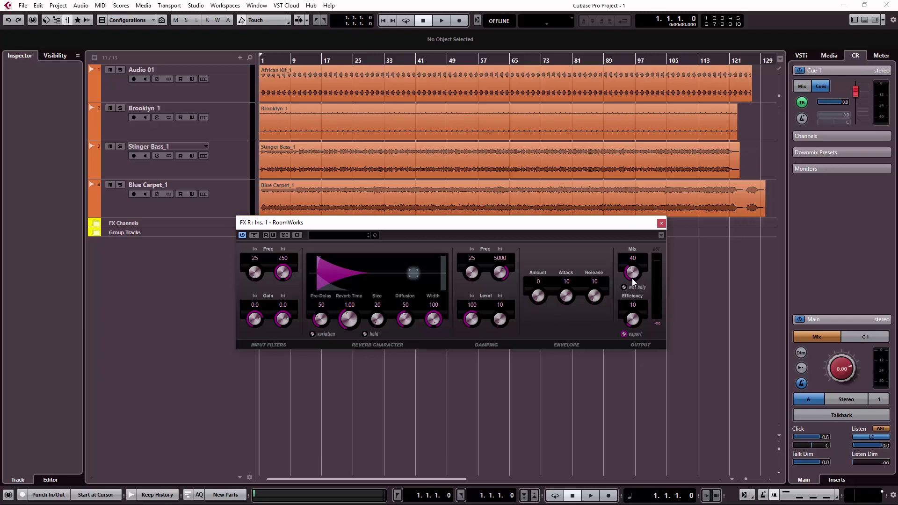
pyautogui.moveTo(633, 281); pyautogui.dragTo(654, 28)
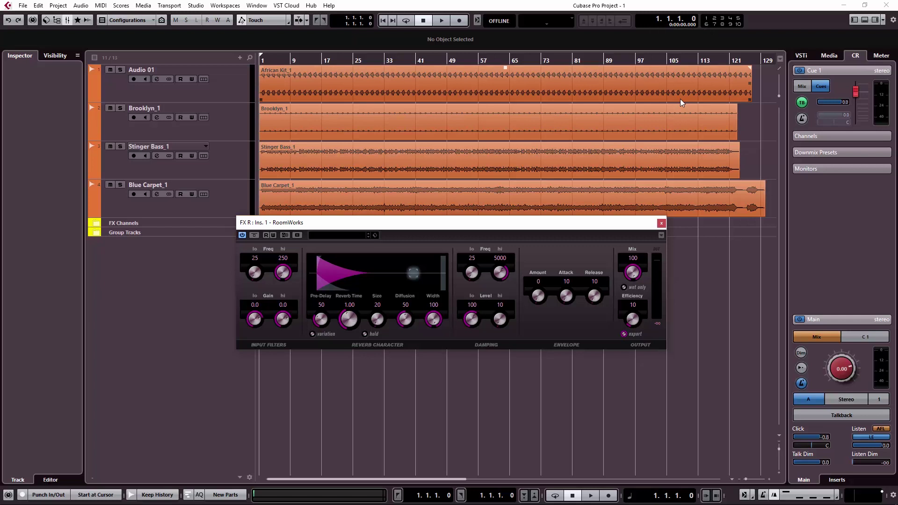
pyautogui.click(661, 223)
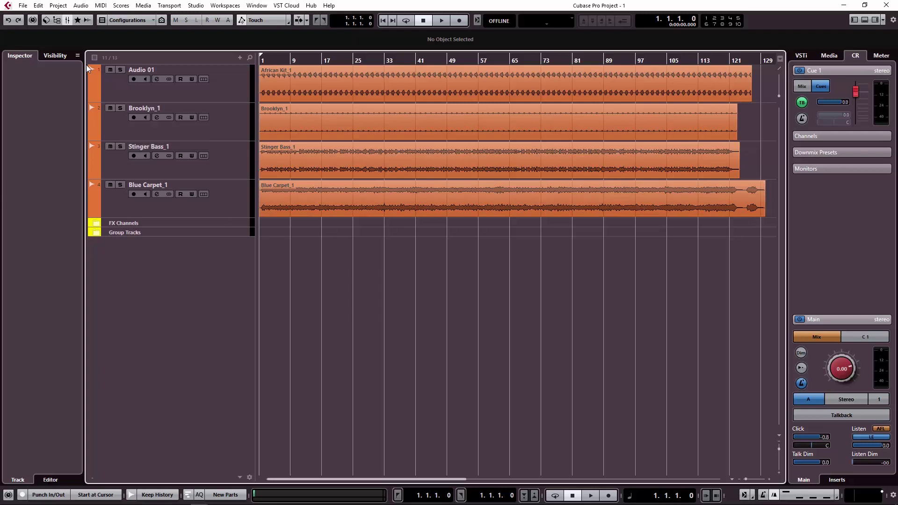
# Add an FX channel track named FX D 1 with Steinberg's StereoDelay as its effect
pyautogui.click(82, 6)
pyautogui.moveTo(59, 6)
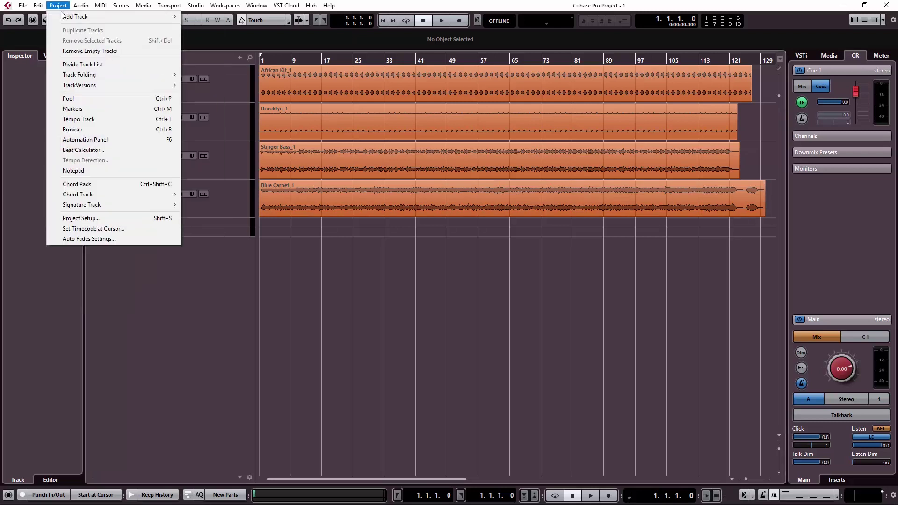
pyautogui.click(58, 5)
pyautogui.click(59, 5)
pyautogui.moveTo(62, 18)
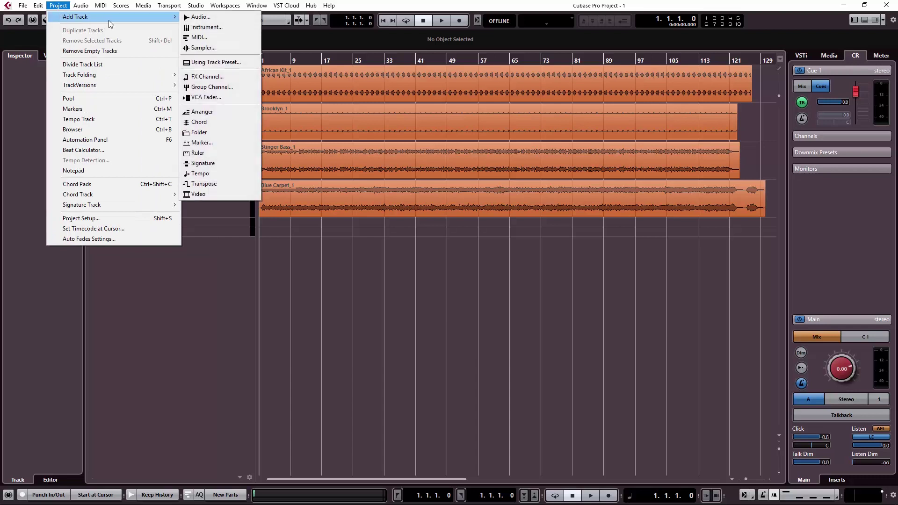
pyautogui.click(222, 77)
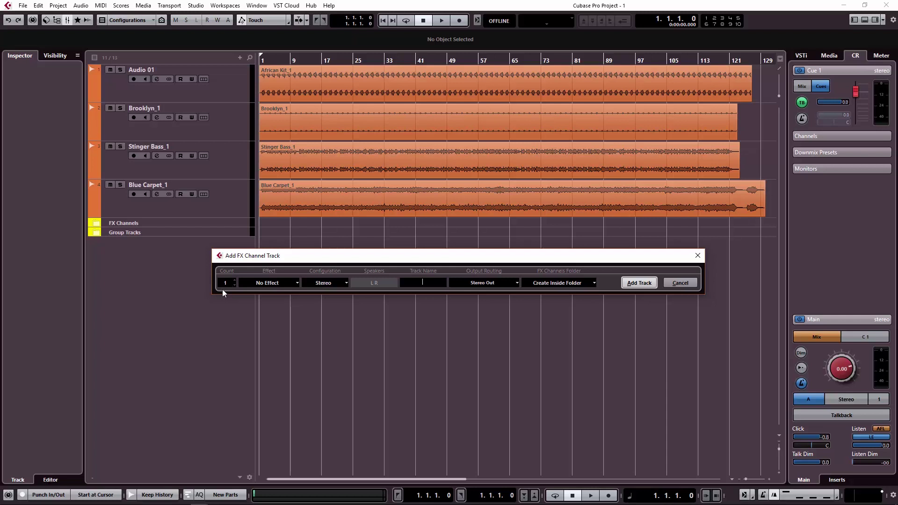
pyautogui.click(282, 284)
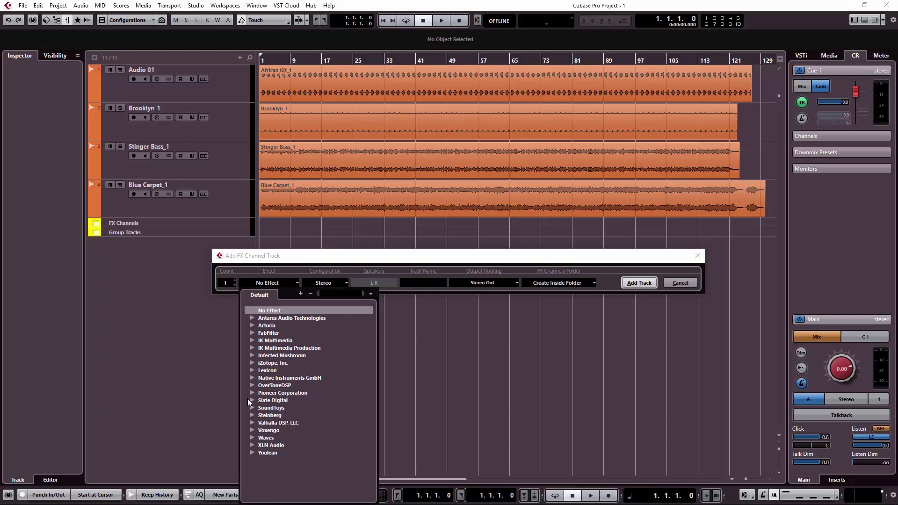
pyautogui.click(252, 415)
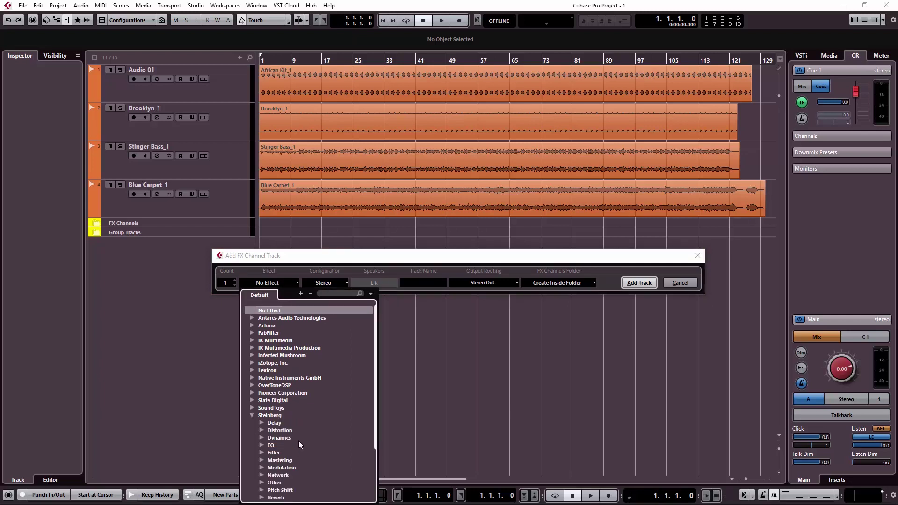
pyautogui.click(262, 422)
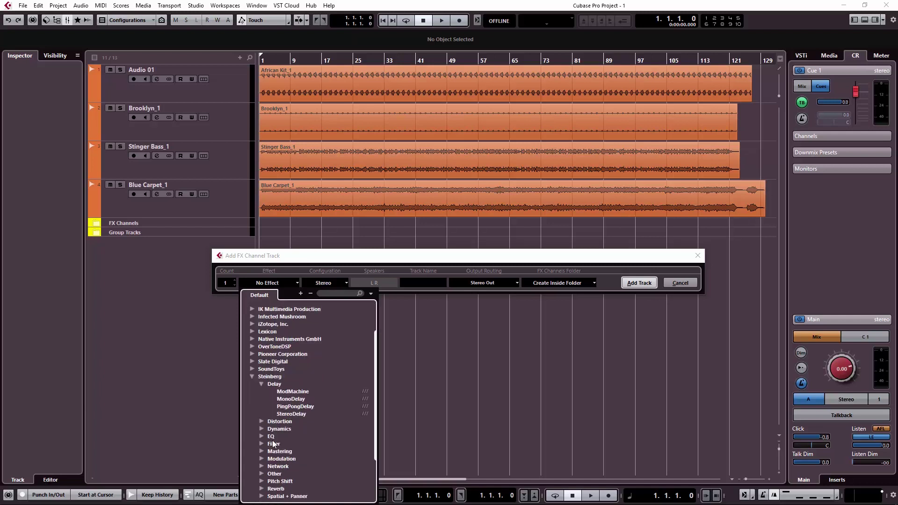
pyautogui.click(296, 414)
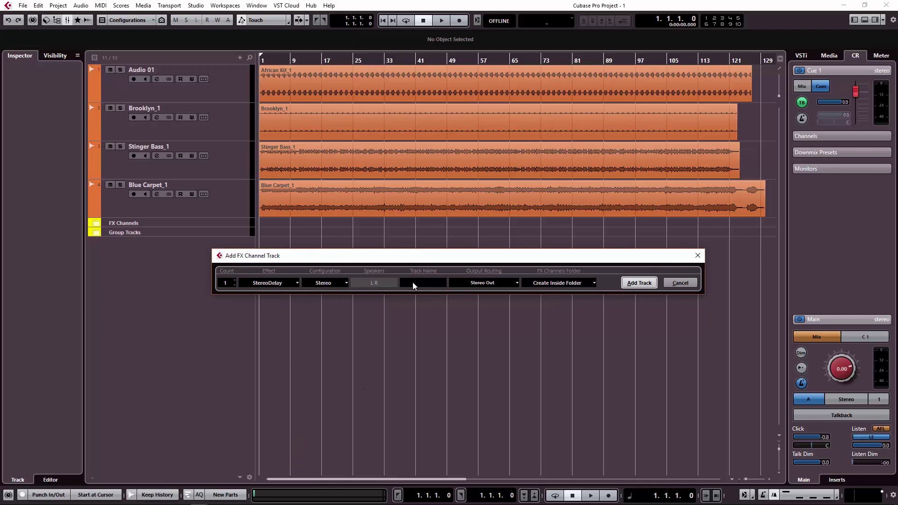
pyautogui.write('FX D 1')
pyautogui.click(639, 283)
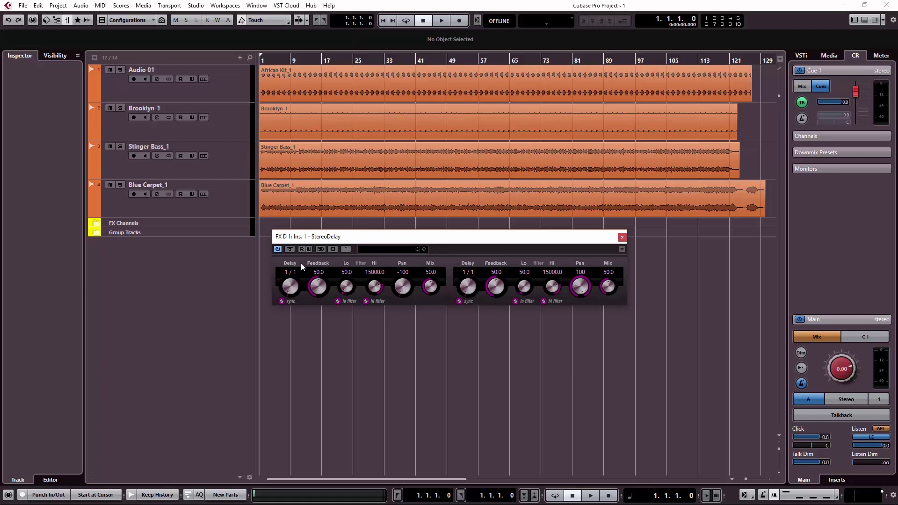
# Set the StereoDelay's first delay time to 1/2, choose the second delay's time, and close the plug-in window
pyautogui.click(289, 273)
pyautogui.click(293, 290)
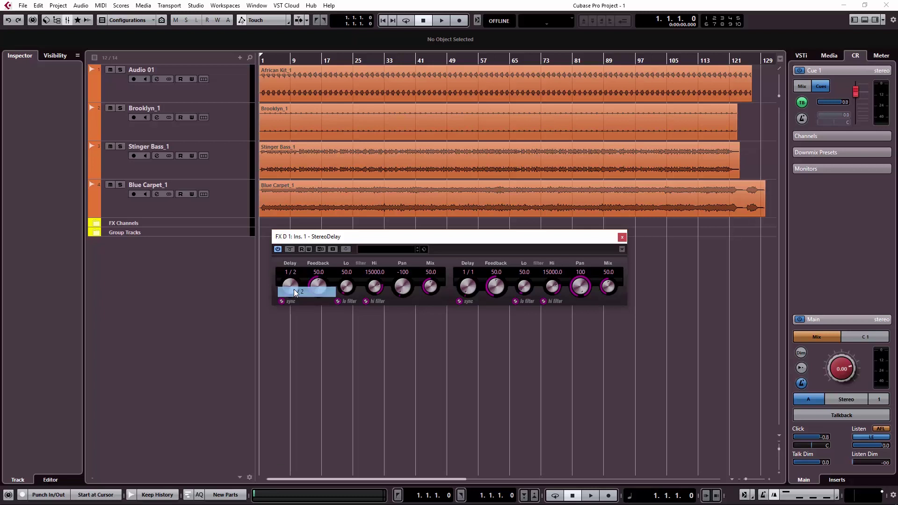
pyautogui.click(467, 272)
pyautogui.click(478, 292)
pyautogui.click(622, 237)
# Open the channel settings of the Audio 01 track and raise its FX R1 send level to -12.5
pyautogui.click(220, 83)
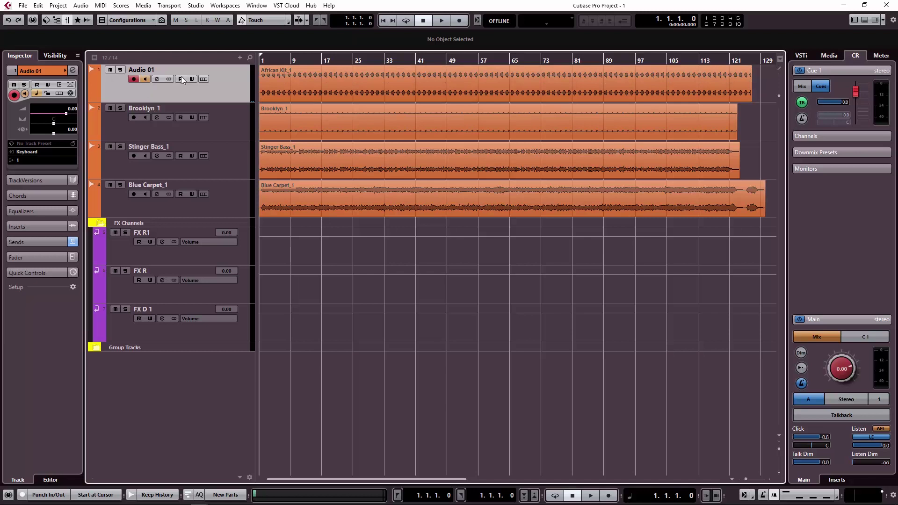
pyautogui.click(158, 80)
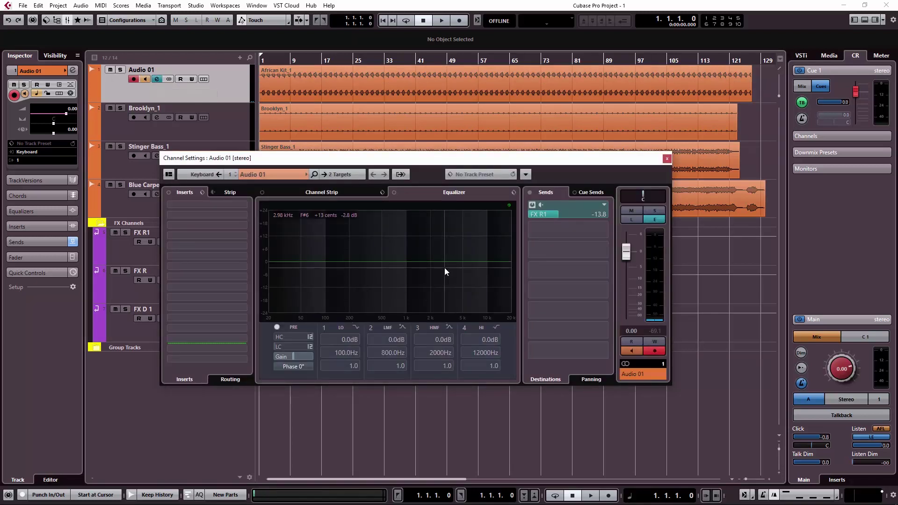
pyautogui.scroll(1, 585, 214)
pyautogui.moveTo(535, 157); pyautogui.dragTo(577, 156)
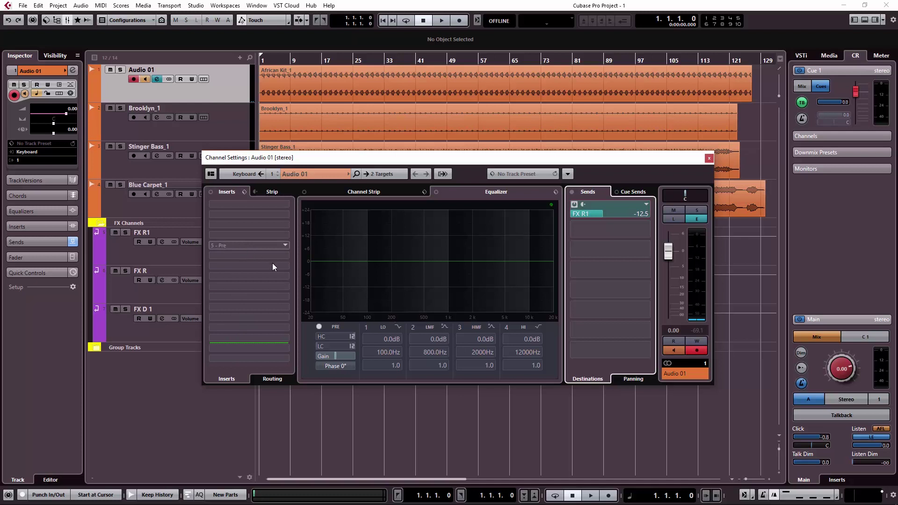
# Look over the channel strip, equalizer and sends sections in the Audio 01 channel settings
pyautogui.click(389, 191)
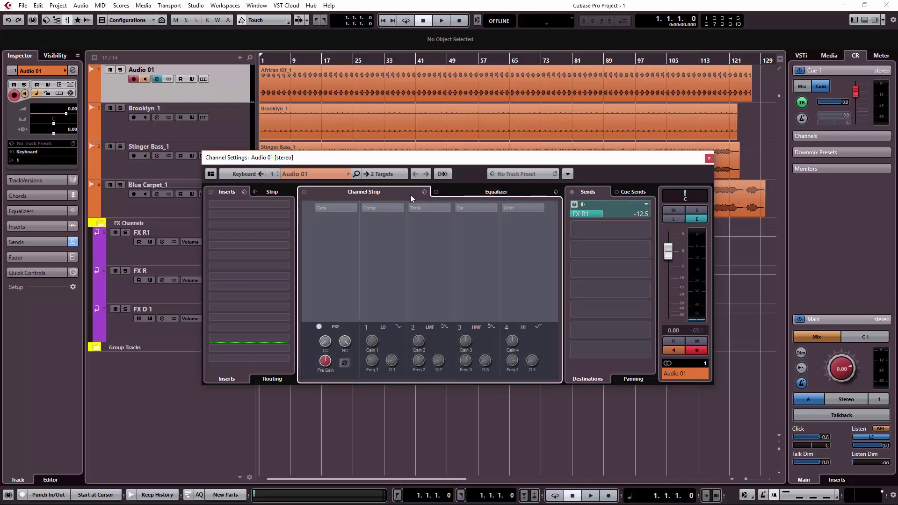
pyautogui.click(502, 192)
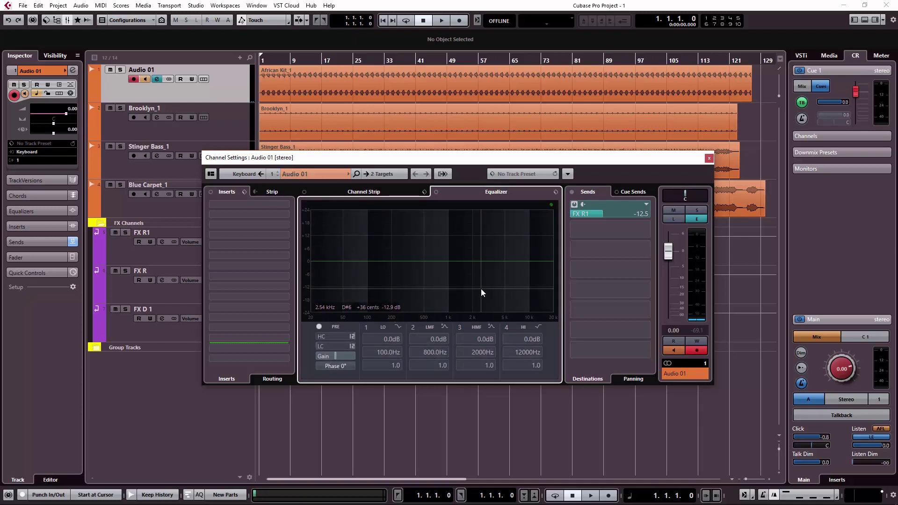
pyautogui.moveTo(612, 260)
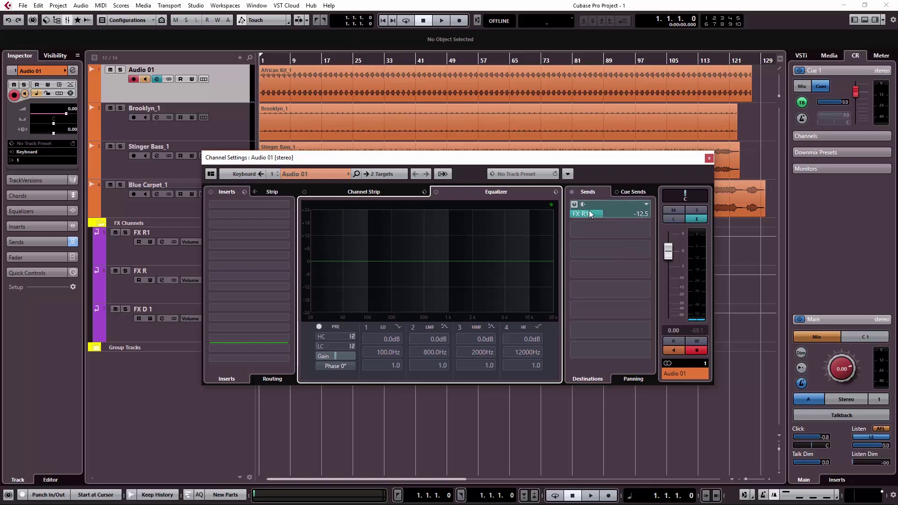
pyautogui.moveTo(609, 237)
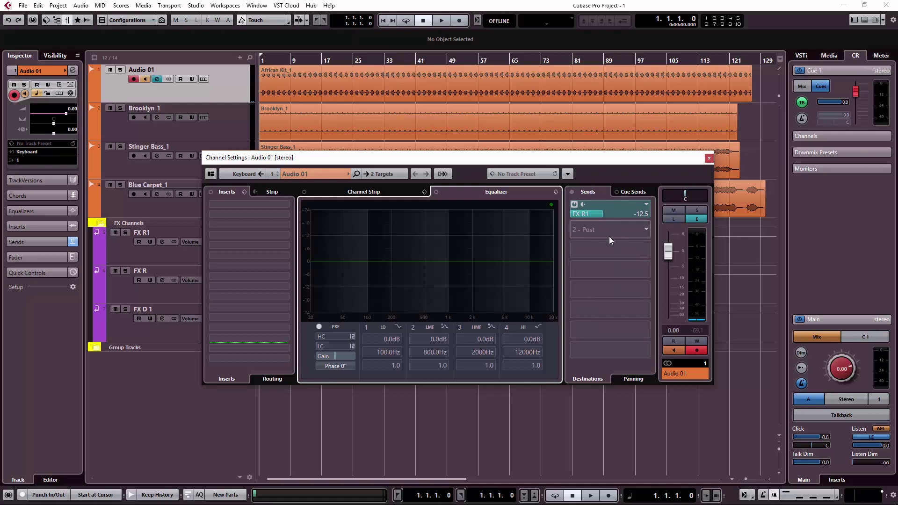
# Remove the FX R1 send from Audio 01 and route its first send slot to FX R
pyautogui.click(646, 204)
pyautogui.click(604, 228)
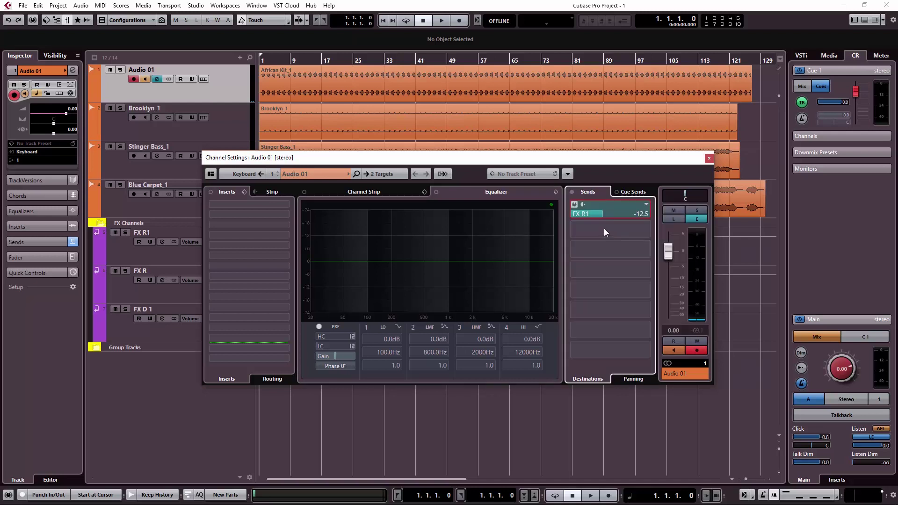
pyautogui.press('Delete')
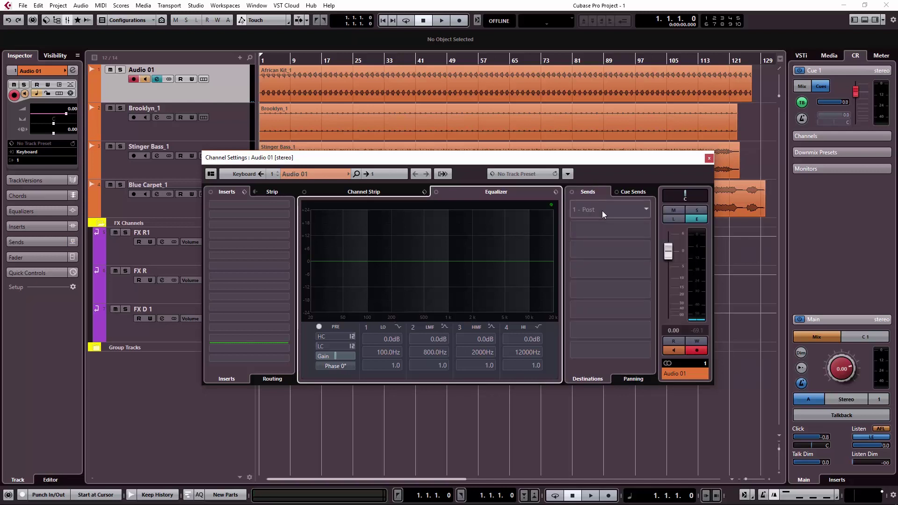
pyautogui.click(648, 207)
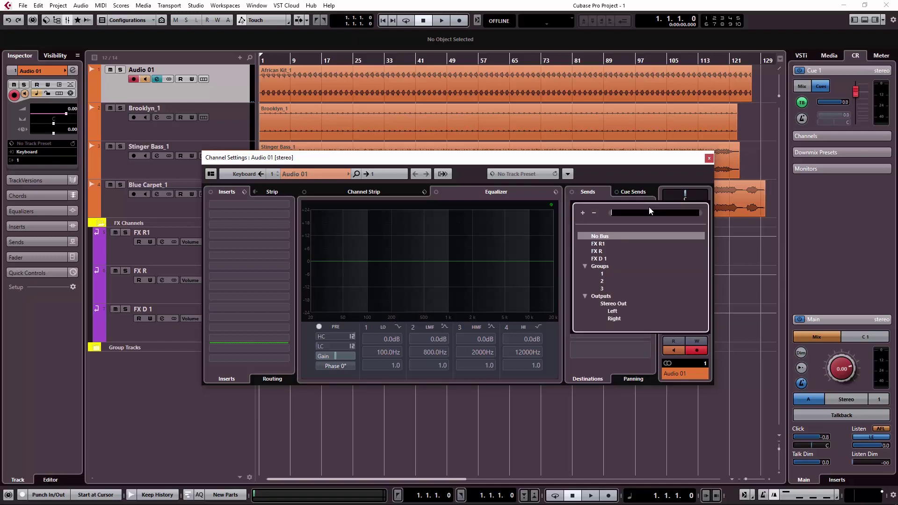
pyautogui.click(595, 253)
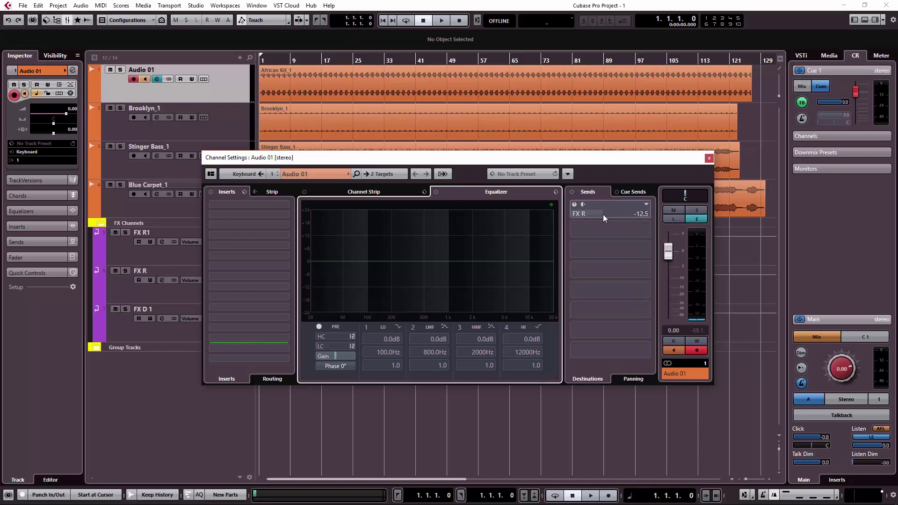
# Activate Audio 01's FX R send and set its level to -10.3
pyautogui.moveTo(607, 213); pyautogui.dragTo(609, 213)
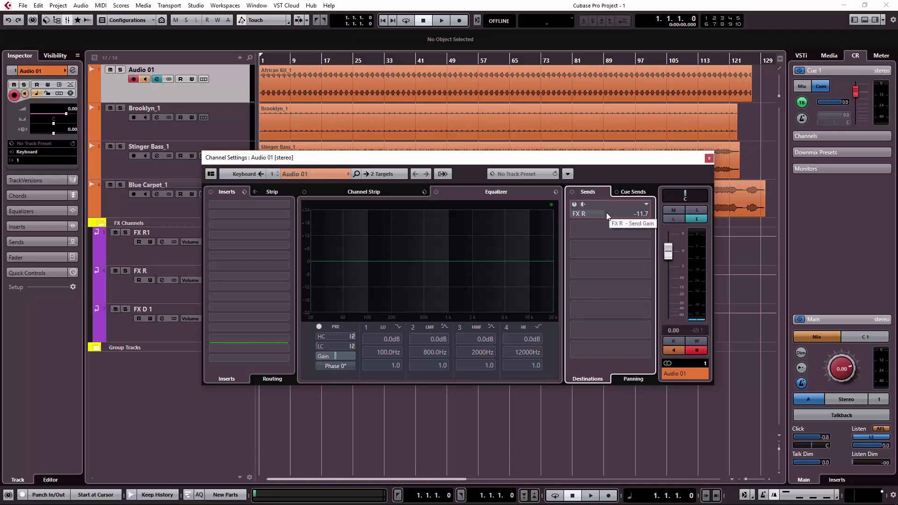
pyautogui.click(574, 205)
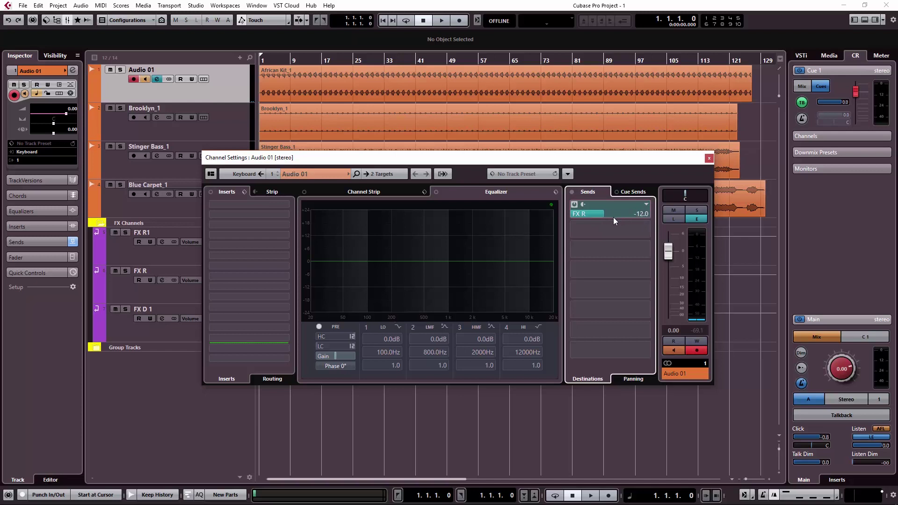
pyautogui.moveTo(613, 217); pyautogui.dragTo(618, 217)
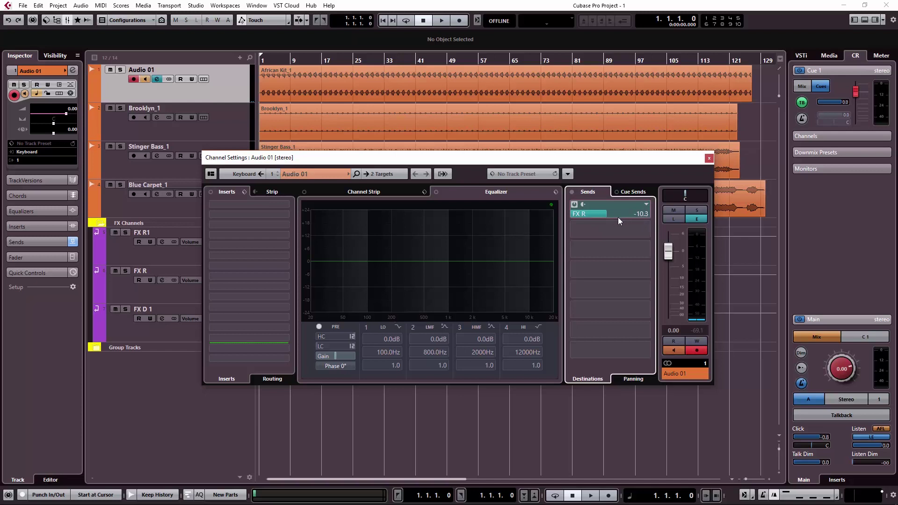
# Add an active send to FX D 1 at -5.65 in Audio 01's second slot and close the channel settings
pyautogui.click(644, 230)
pyautogui.click(598, 280)
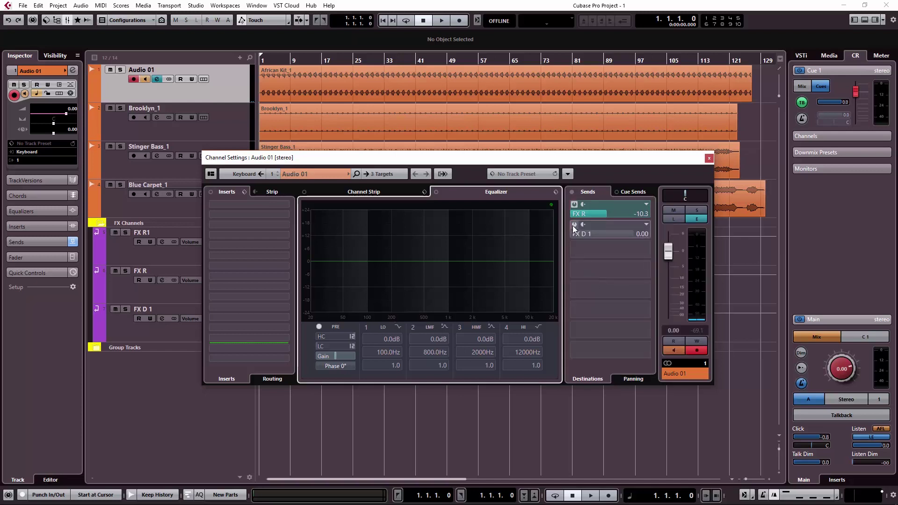
pyautogui.click(574, 224)
pyautogui.moveTo(589, 234)
pyautogui.mouseDown()
pyautogui.moveTo(547, 234)
pyautogui.moveTo(601, 237)
pyautogui.moveTo(580, 236)
pyautogui.mouseUp()
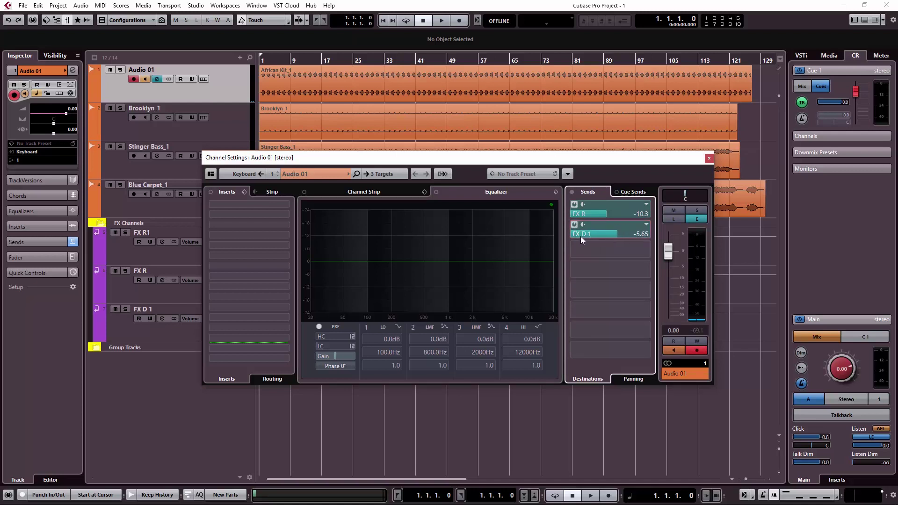
pyautogui.click(708, 158)
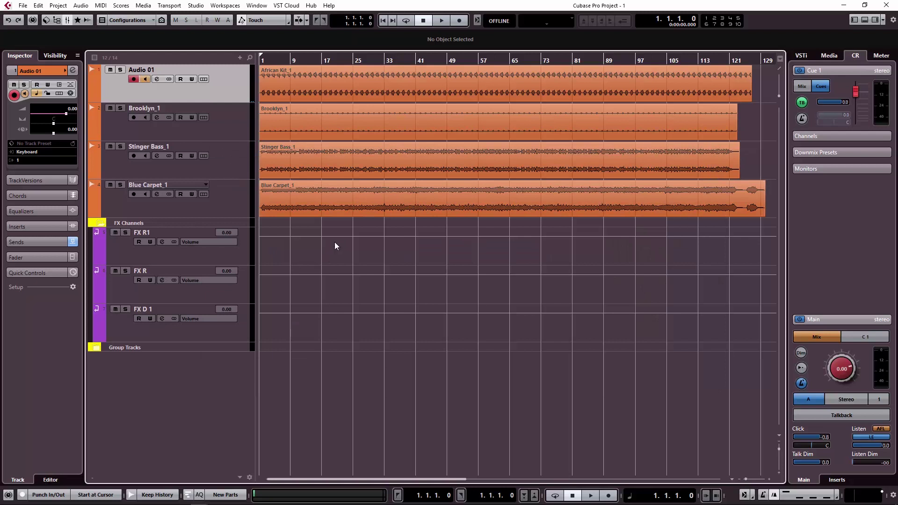
# Select the Brooklyn_1 track and open its channel settings
pyautogui.click(231, 130)
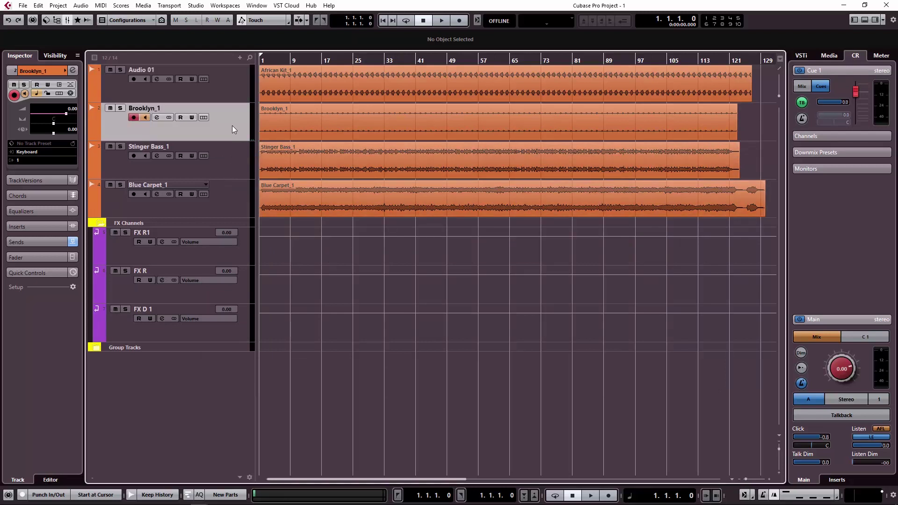
pyautogui.click(155, 117)
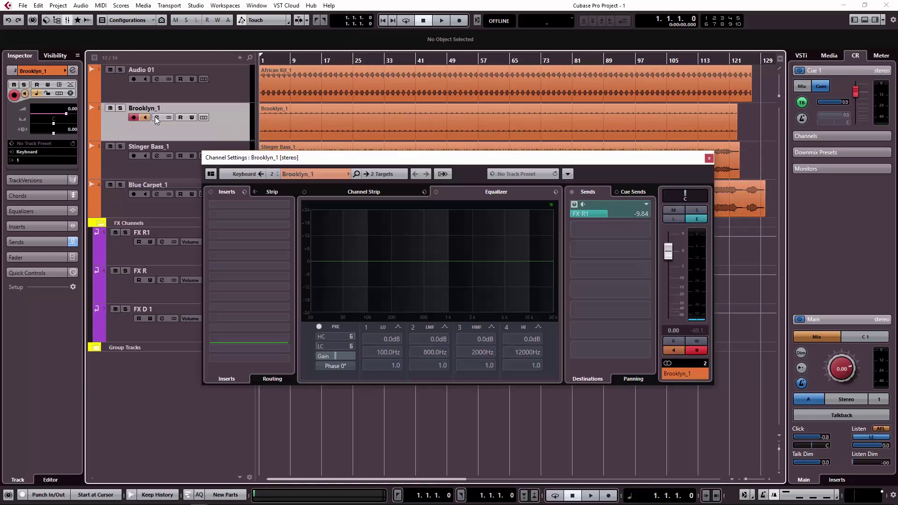
pyautogui.click(710, 159)
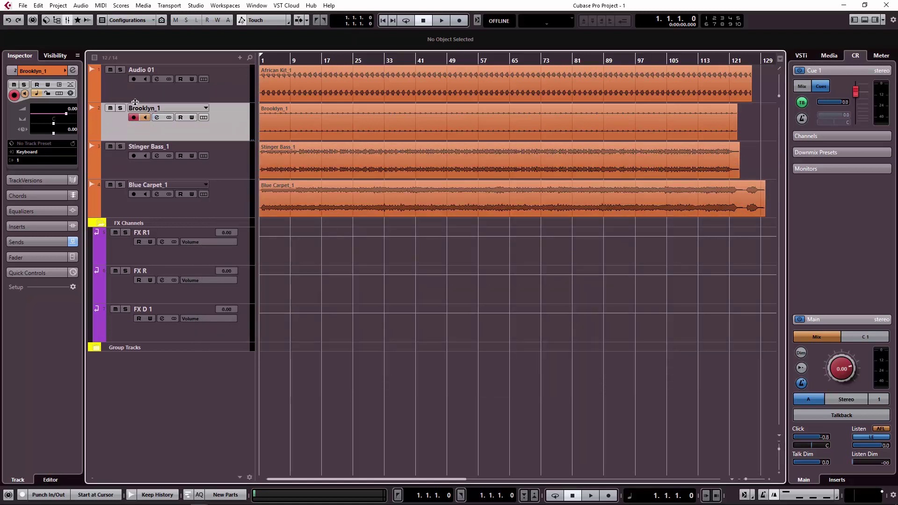
pyautogui.click(157, 118)
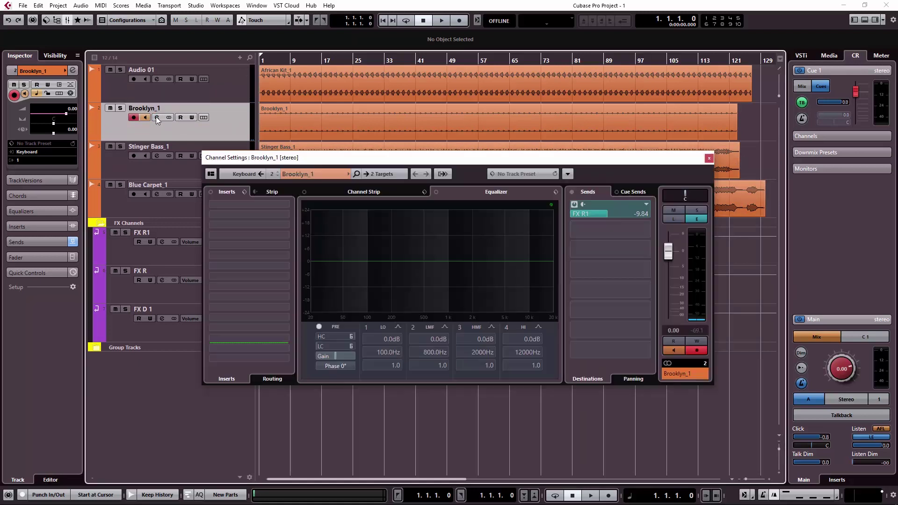
# Set Brooklyn_1's FX R1 send level to -11.0 and add an active send to FX D 1 in the second slot
pyautogui.click(607, 213)
pyautogui.click(646, 229)
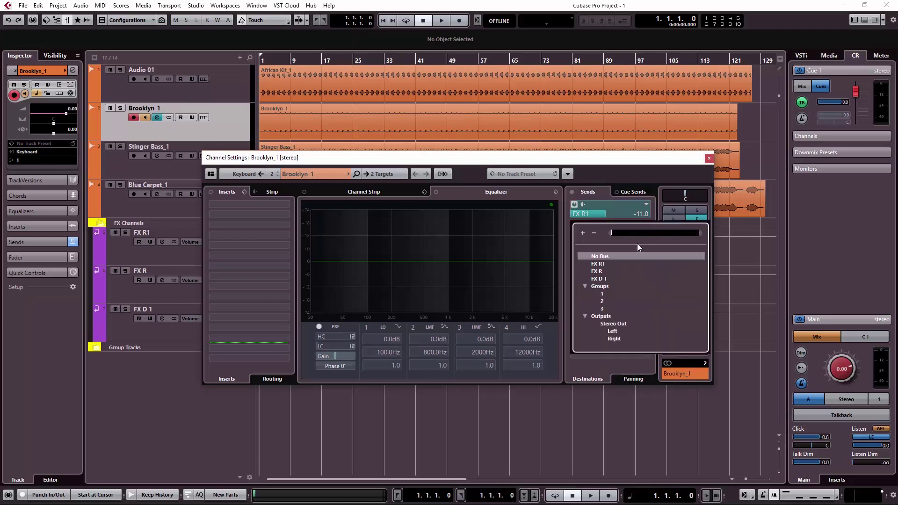
pyautogui.click(594, 279)
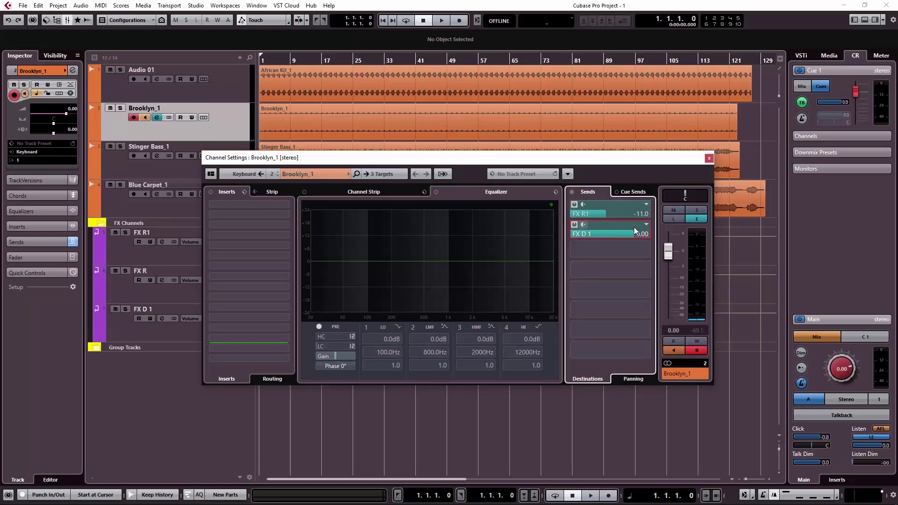